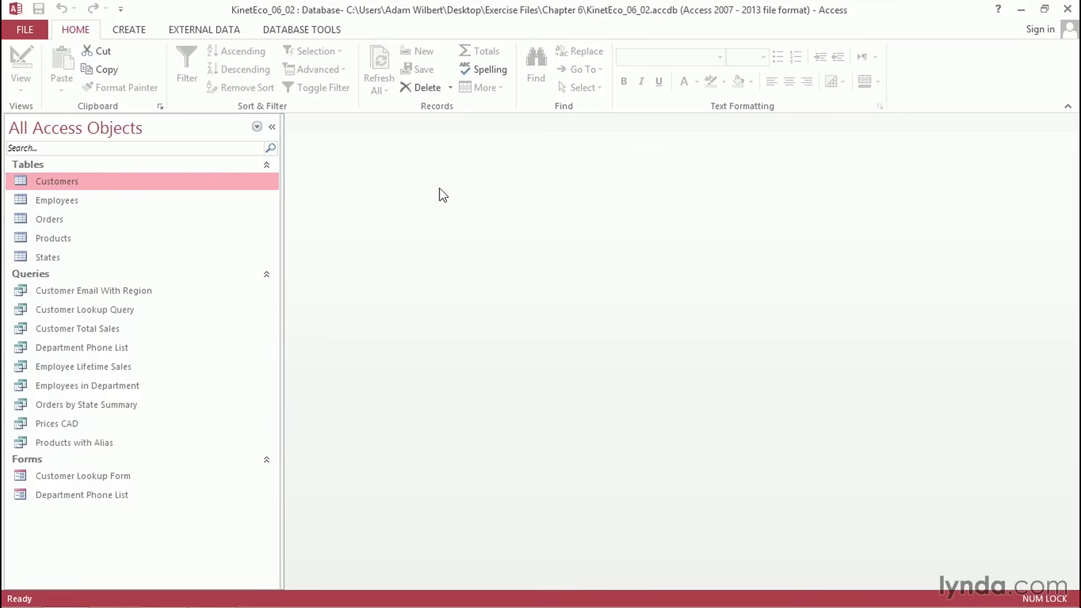
# Step: Start a new query in Design View with the Employees table added
pyautogui.click(141, 33)
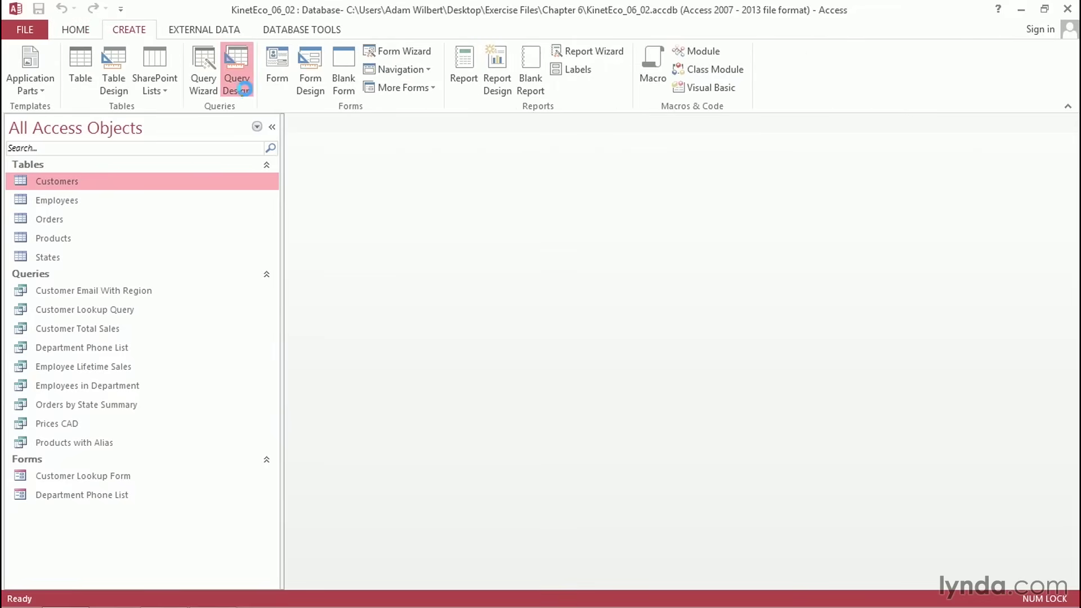
pyautogui.click(236, 72)
pyautogui.doubleClick(447, 319)
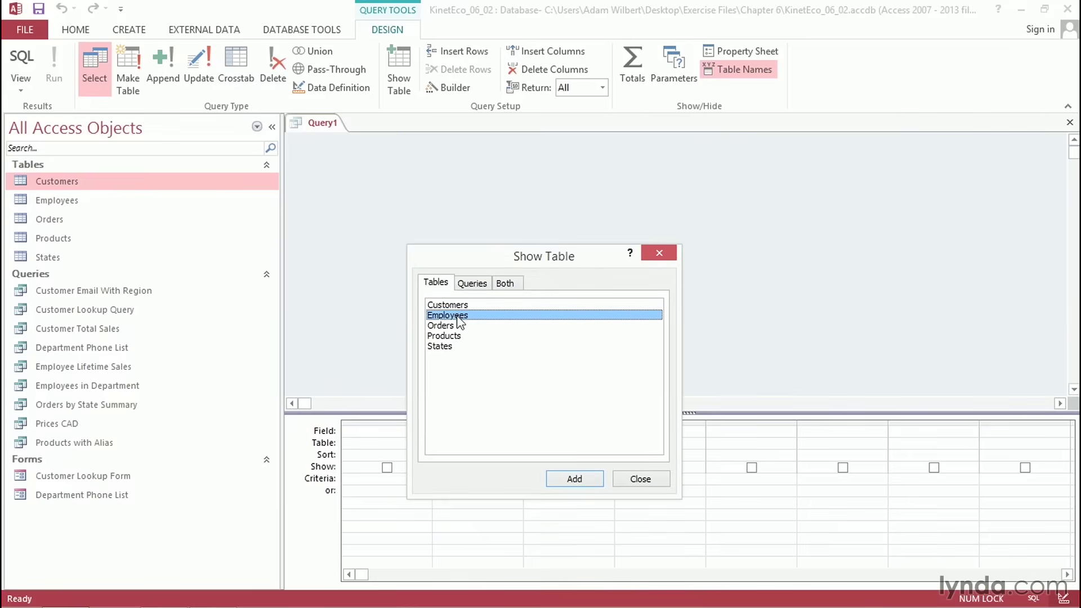
pyautogui.click(642, 481)
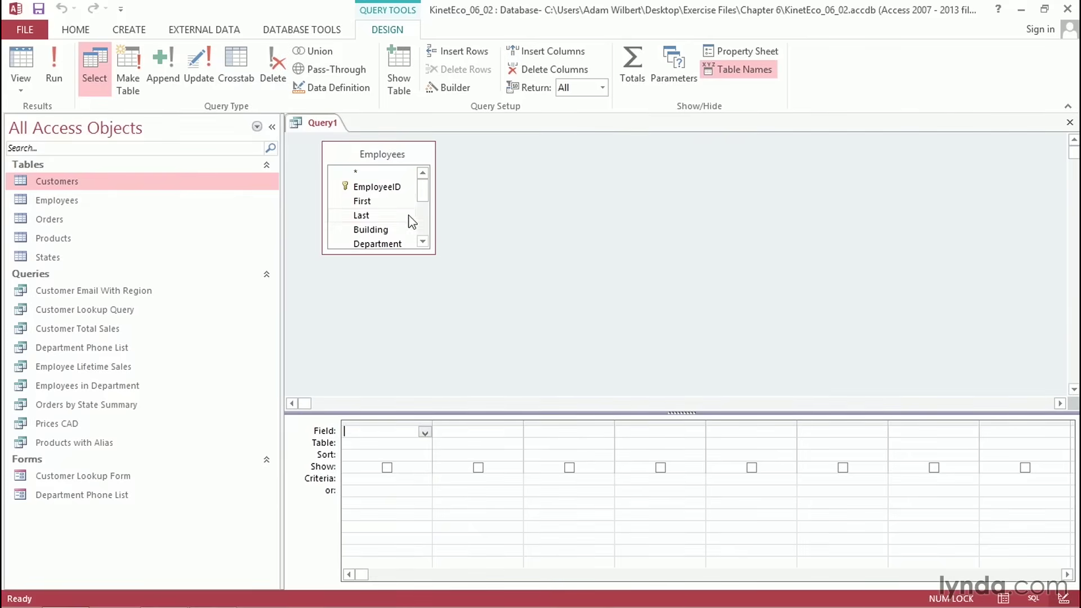
# Step: Add the EmployeeID, First, Last and HireDate fields to the query grid
pyautogui.doubleClick(364, 186)
pyautogui.doubleClick(363, 202)
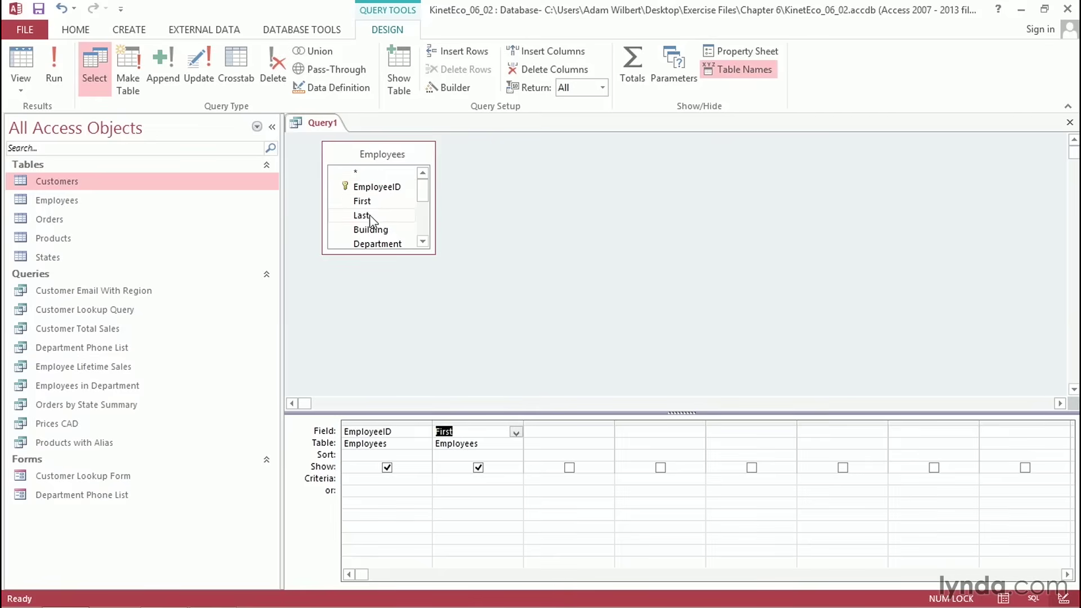
pyautogui.doubleClick(369, 216)
pyautogui.click(423, 242)
pyautogui.click(423, 241)
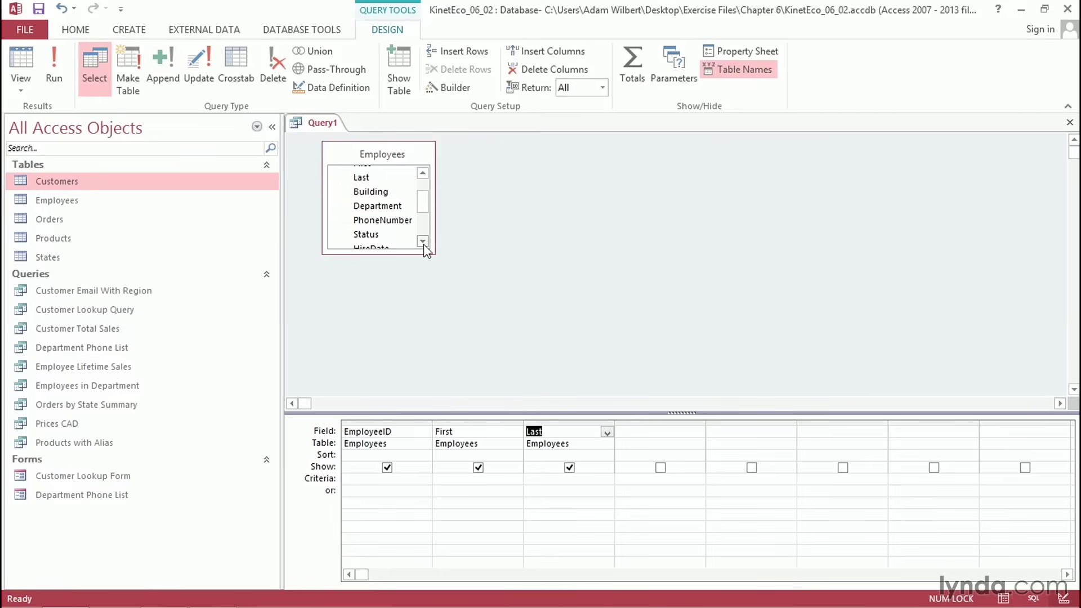
pyautogui.click(423, 242)
pyautogui.click(423, 242)
pyautogui.doubleClick(383, 224)
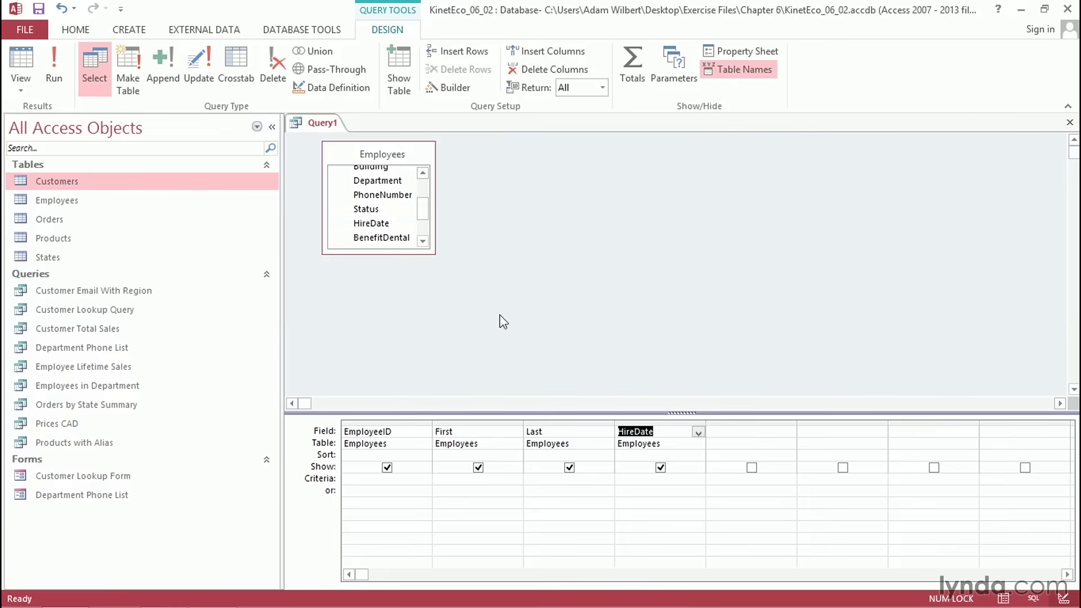
# Step: Sort HireDate ascending and run the query to list all 741 employees
pyautogui.click(696, 455)
pyautogui.click(697, 456)
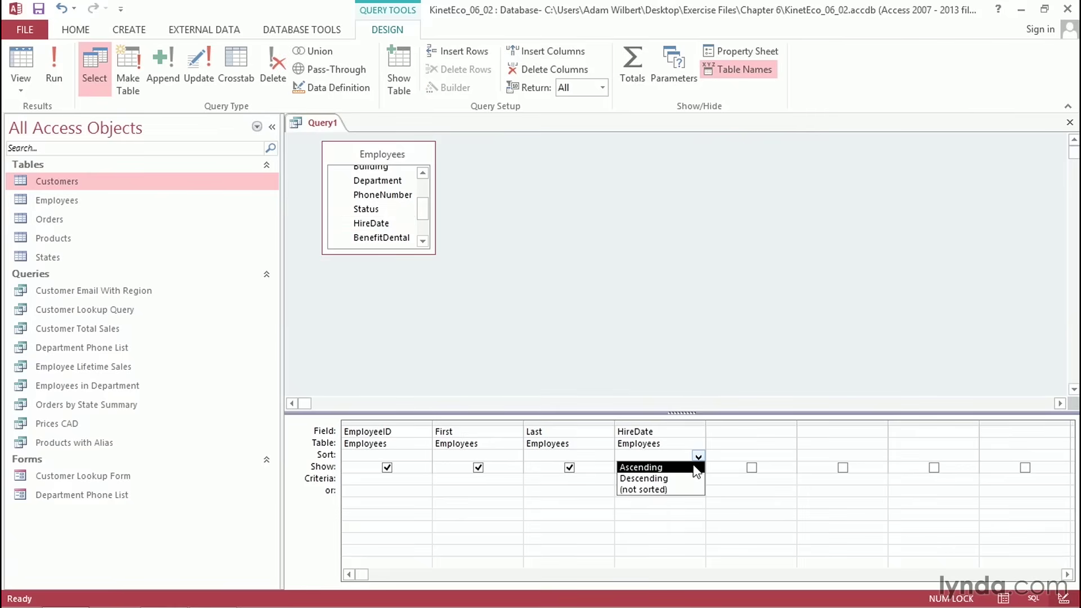
pyautogui.click(694, 467)
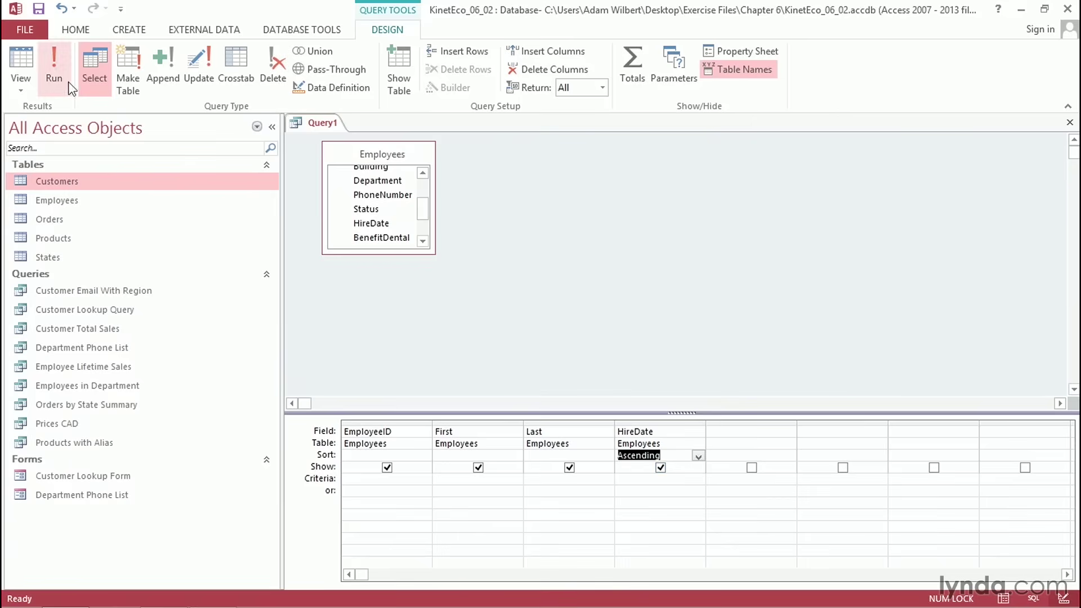
pyautogui.click(54, 64)
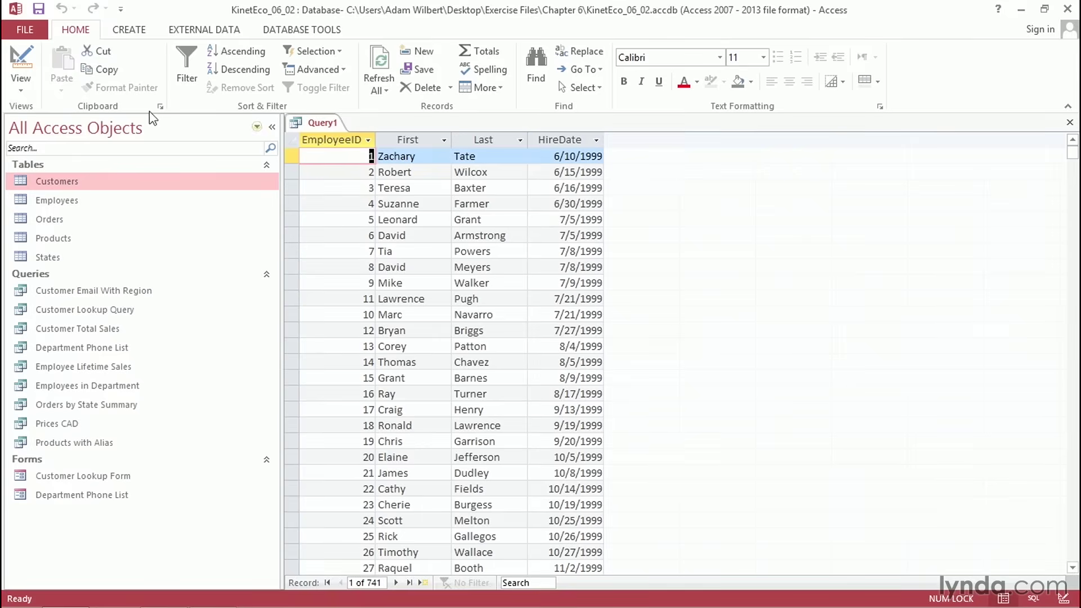
pyautogui.click(21, 61)
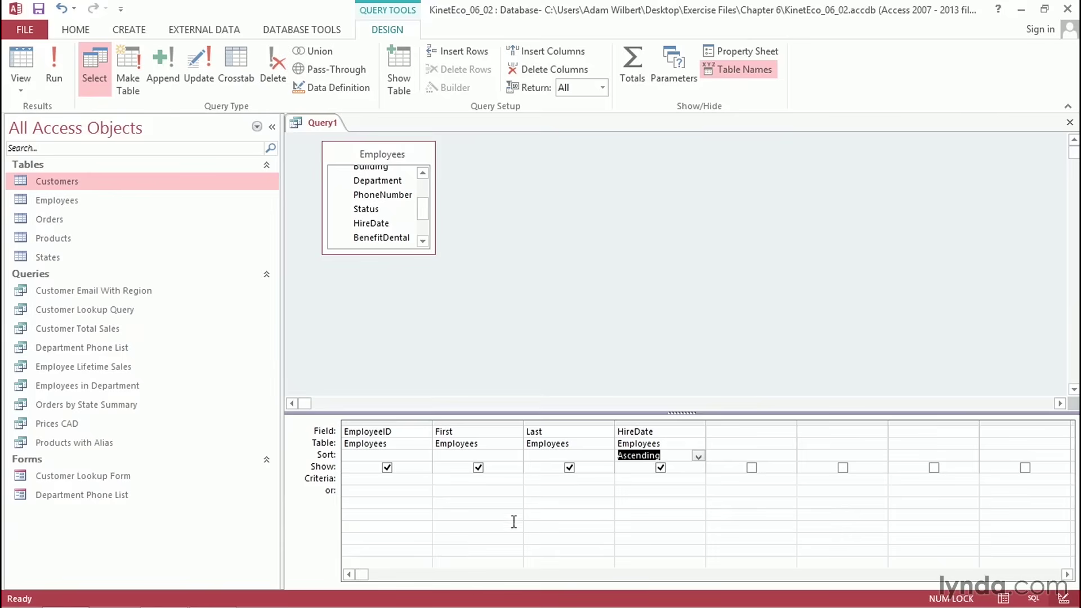
# Step: Enter 5/15/2014 as the HireDate criterion and run the query, returning 2 employees
pyautogui.click(642, 479)
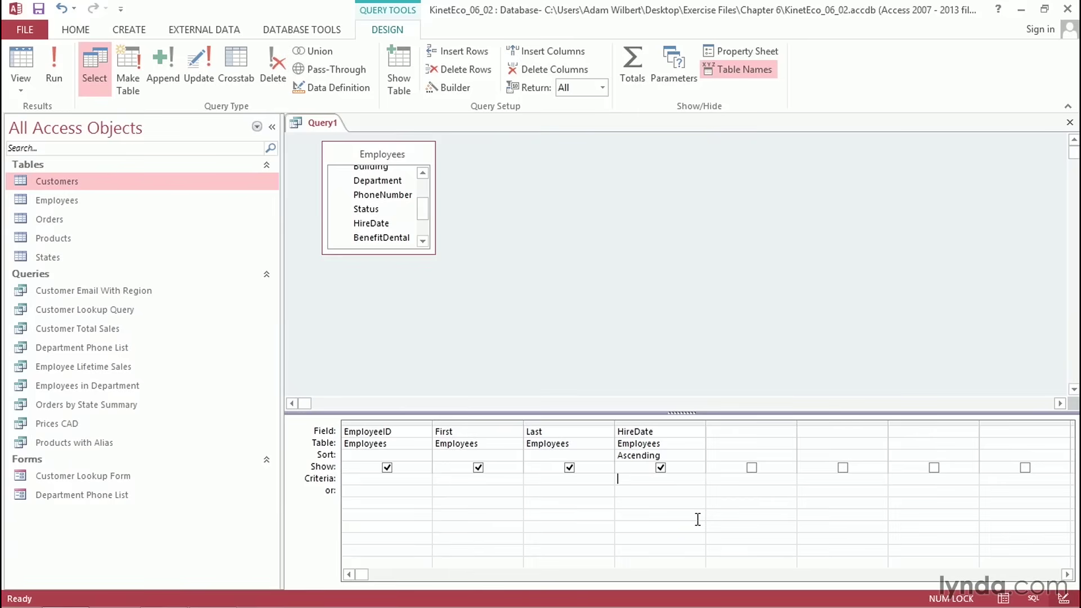
pyautogui.write('5/15/2014')
pyautogui.press('Tab')
pyautogui.click(58, 76)
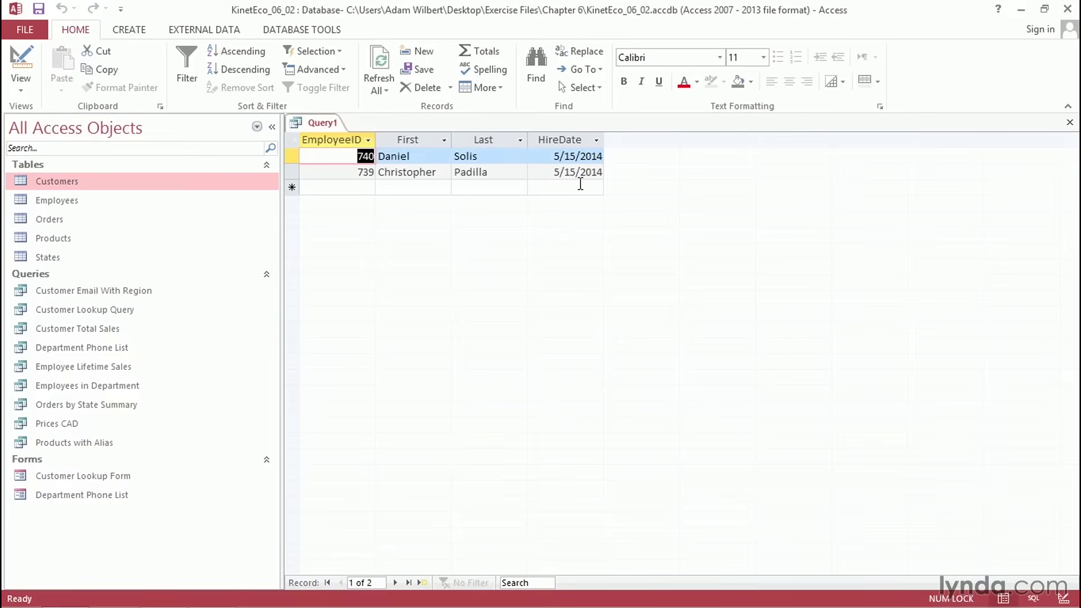
pyautogui.click(20, 63)
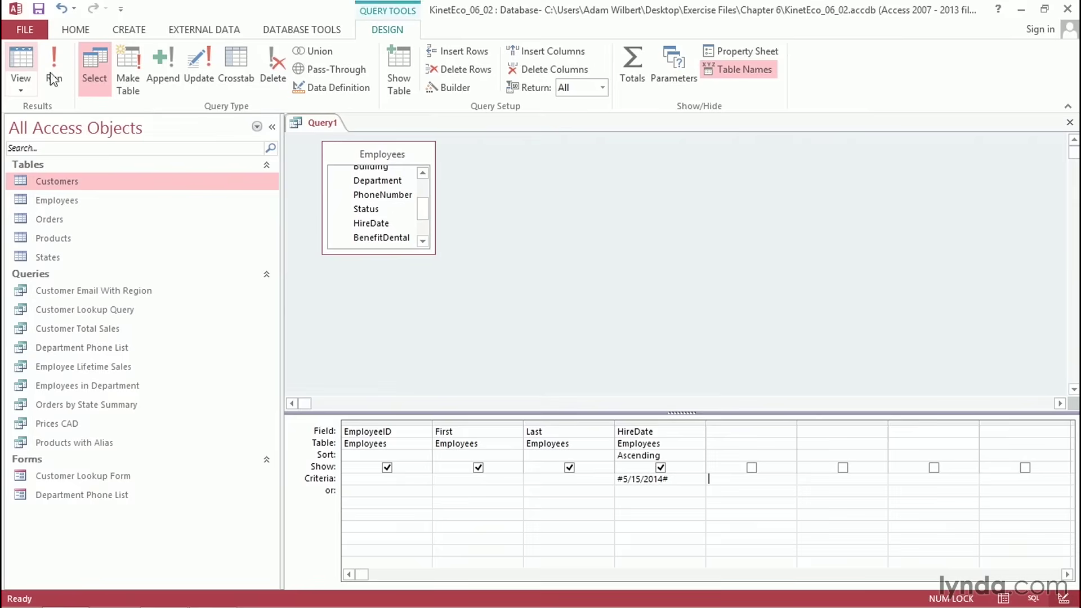
pyautogui.moveTo(676, 479); pyautogui.dragTo(612, 478)
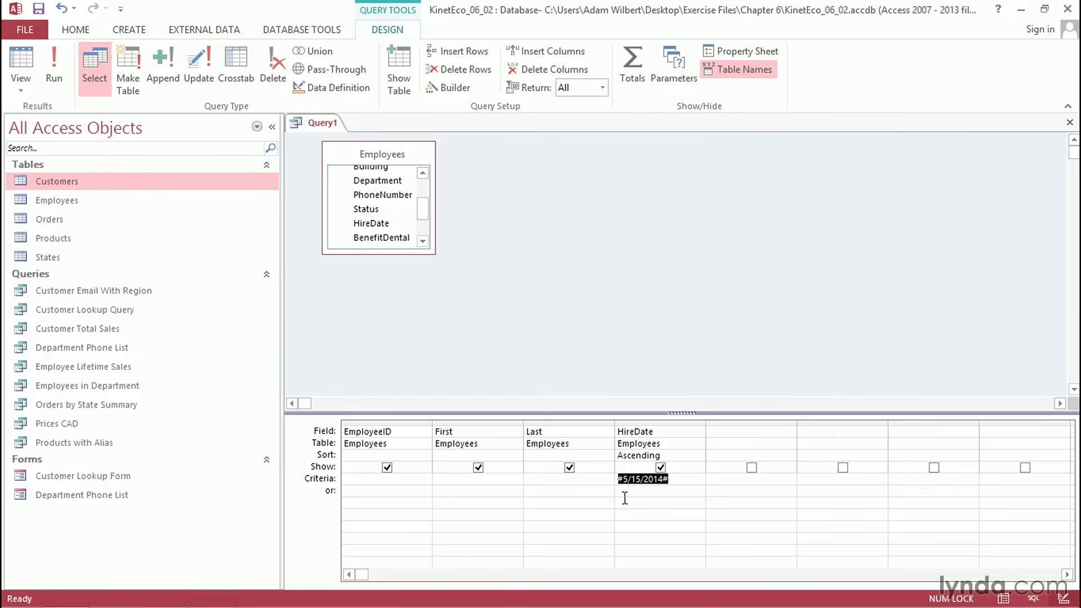
pyautogui.write('may 15 2014')
pyautogui.press('Tab')
pyautogui.moveTo(673, 480); pyautogui.dragTo(615, 480)
pyautogui.write('5-15-14')
pyautogui.click(619, 495)
# Step: Replace the HireDate criterion with > 1/1/2012, run it for 170 employees, then return to design
pyautogui.moveTo(673, 478); pyautogui.dragTo(614, 479)
pyautogui.press('Delete')
pyautogui.write('> 1/1/2012')
pyautogui.press('Tab')
pyautogui.click(62, 72)
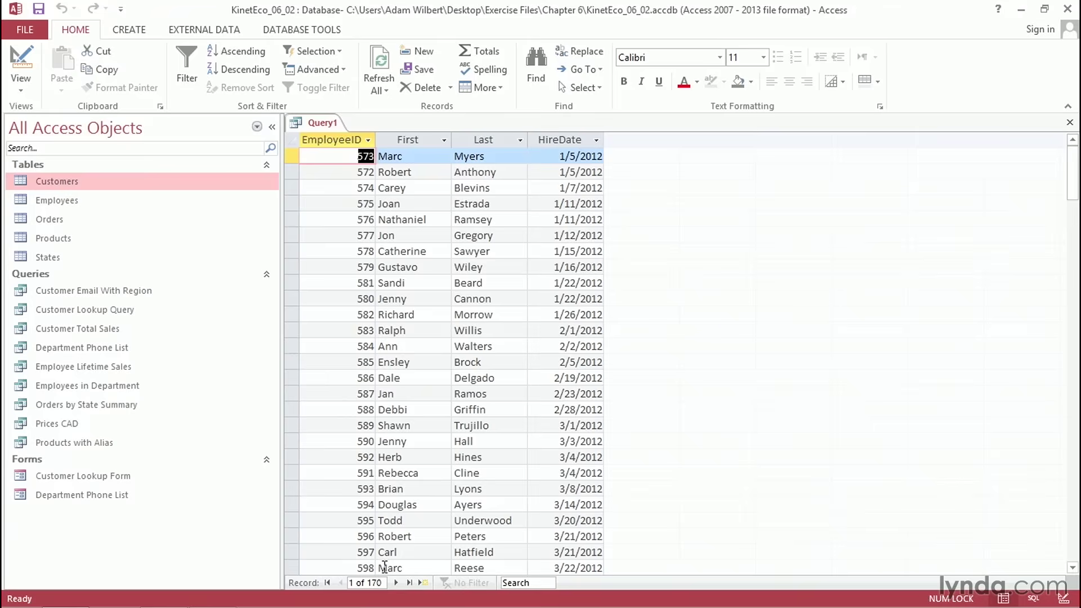
pyautogui.click(21, 63)
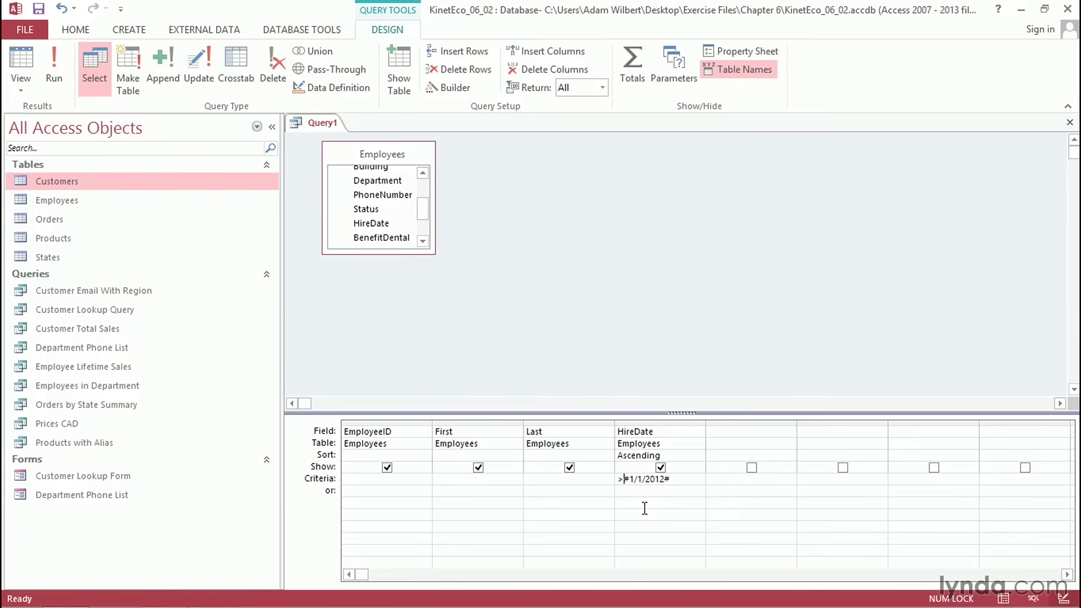
# Step: Change the criterion to >= 1/1/2012, run it for 171 employees, then return to design
pyautogui.write('=')
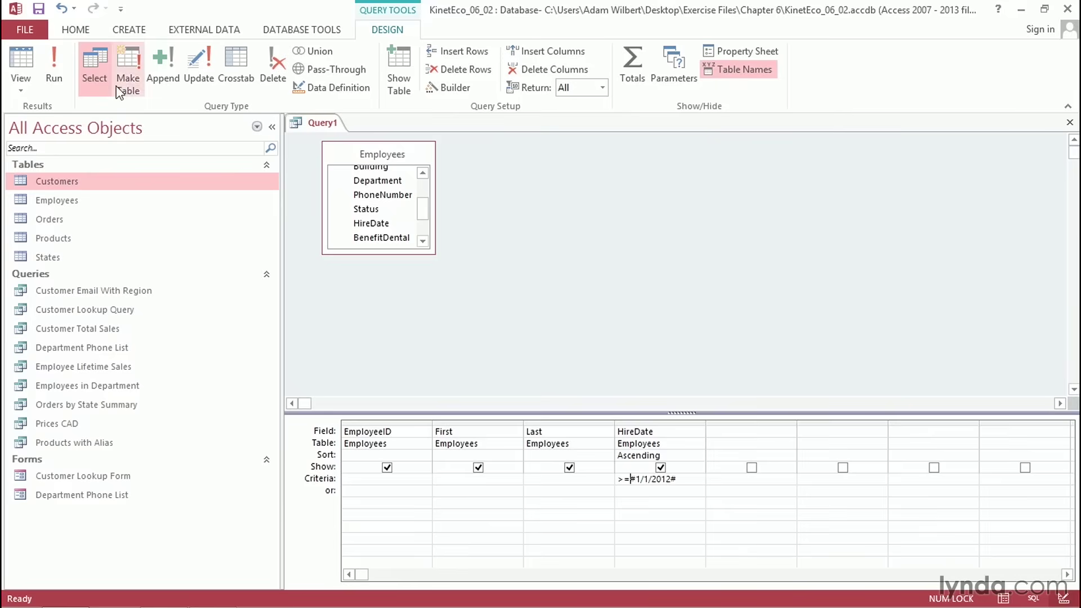
pyautogui.click(55, 67)
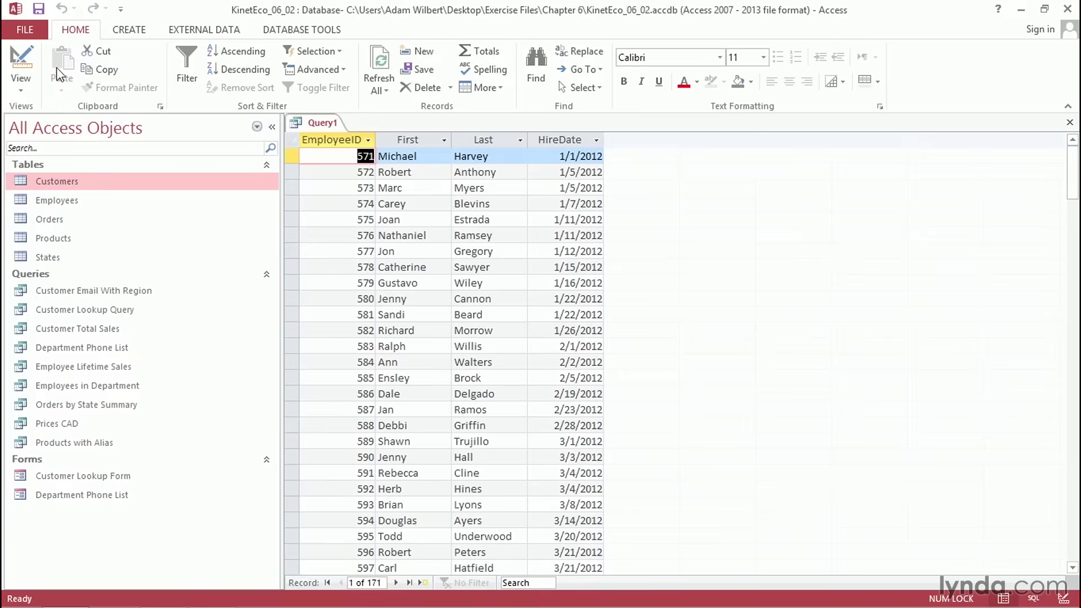
pyautogui.click(292, 156)
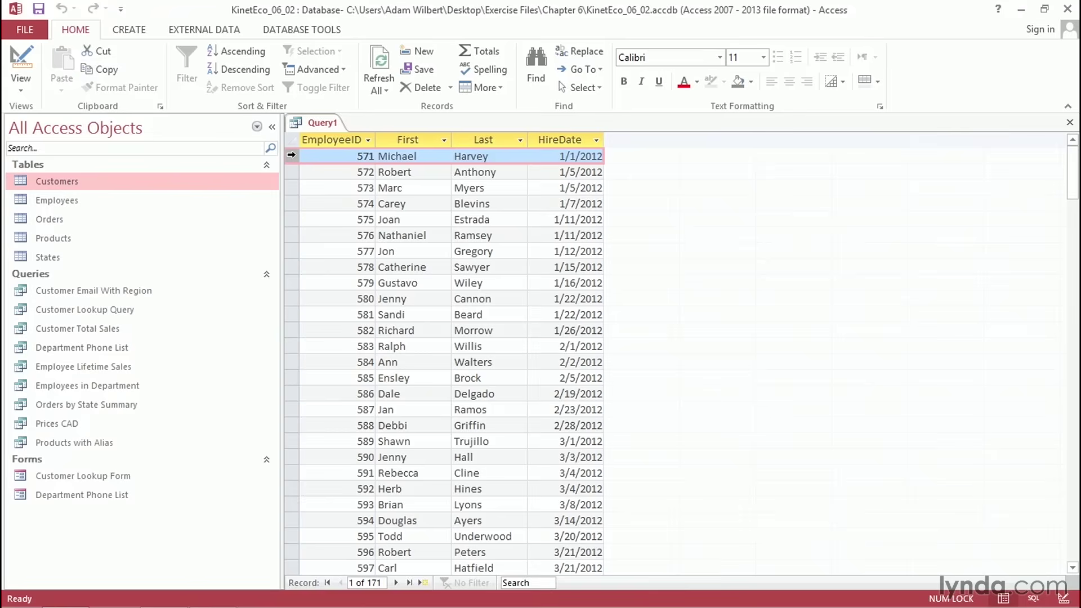
pyautogui.click(23, 62)
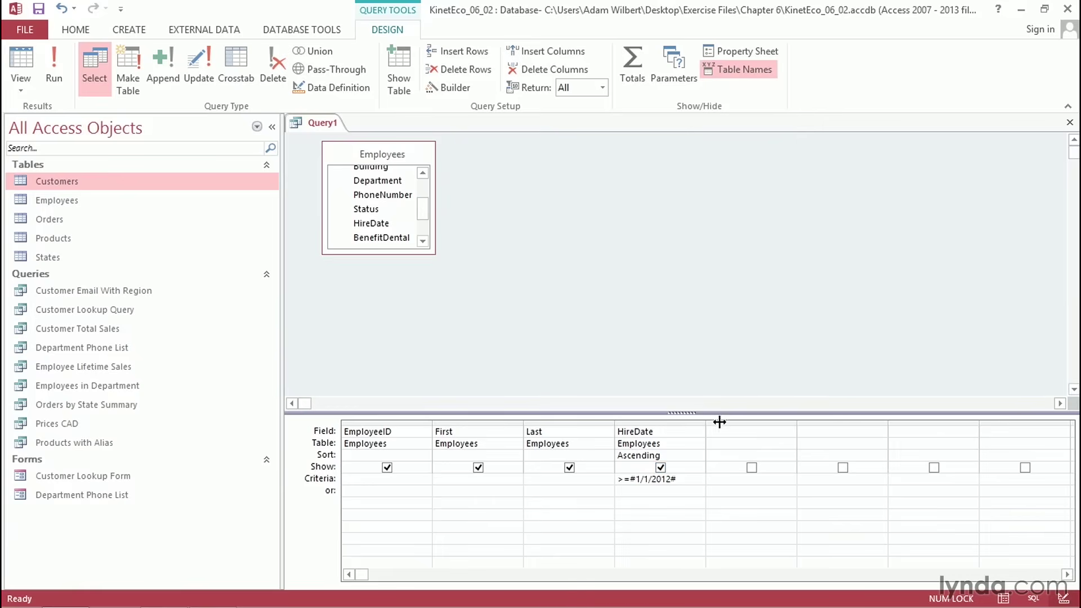
# Step: Widen HireDate, extend the criterion with 'and <= 12/31/2012', run it for 94 employees, and return to design
pyautogui.moveTo(791, 420); pyautogui.dragTo(793, 419)
pyautogui.click(688, 479)
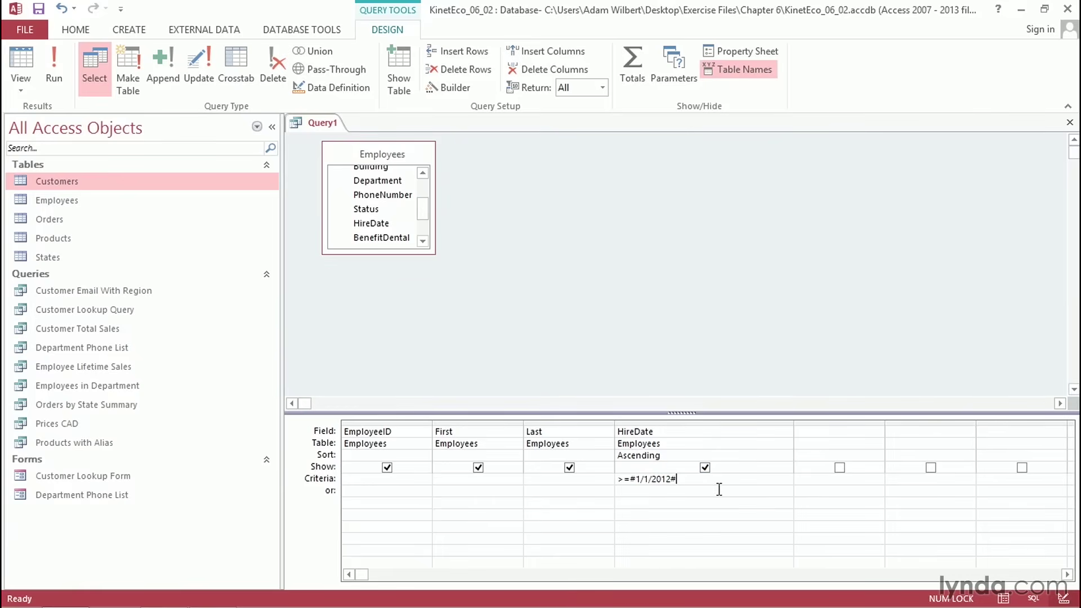
pyautogui.write('and')
pyautogui.write('<= 12/31/2012')
pyautogui.press('Tab')
pyautogui.click(56, 73)
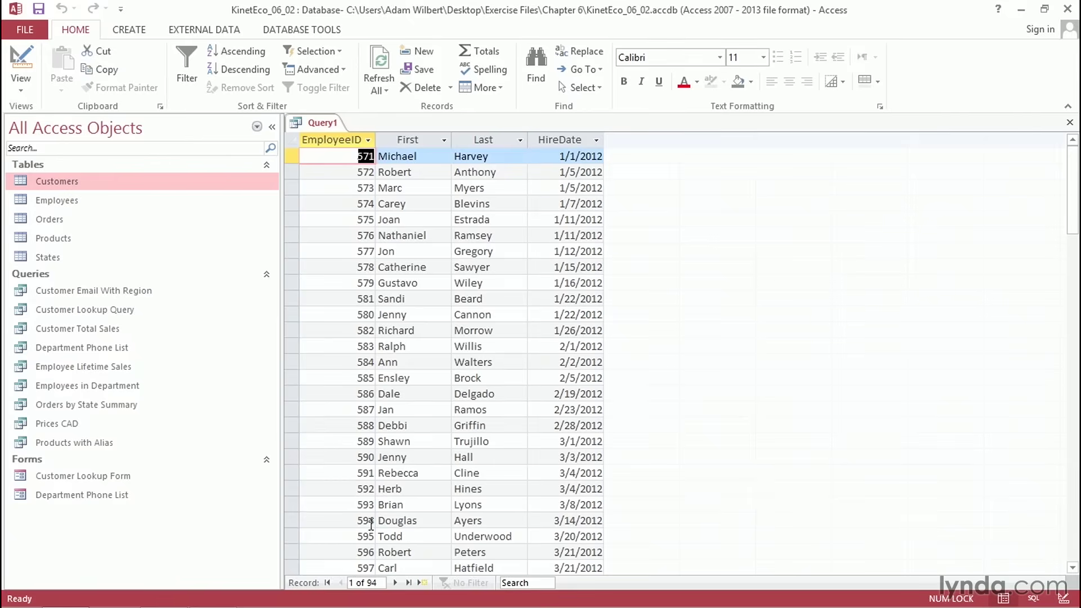
pyautogui.click(22, 61)
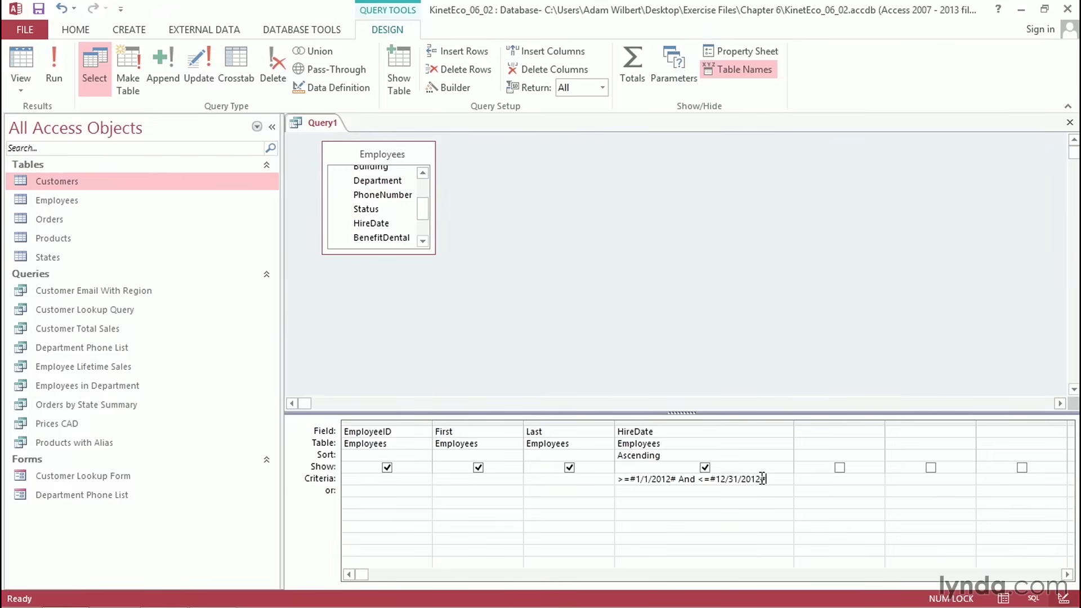
# Step: Replace the criterion with 'between 1/1/2012 and 12/31/2012' and run it, still getting 94 employees
pyautogui.moveTo(766, 478); pyautogui.dragTo(603, 473)
pyautogui.press('Delete')
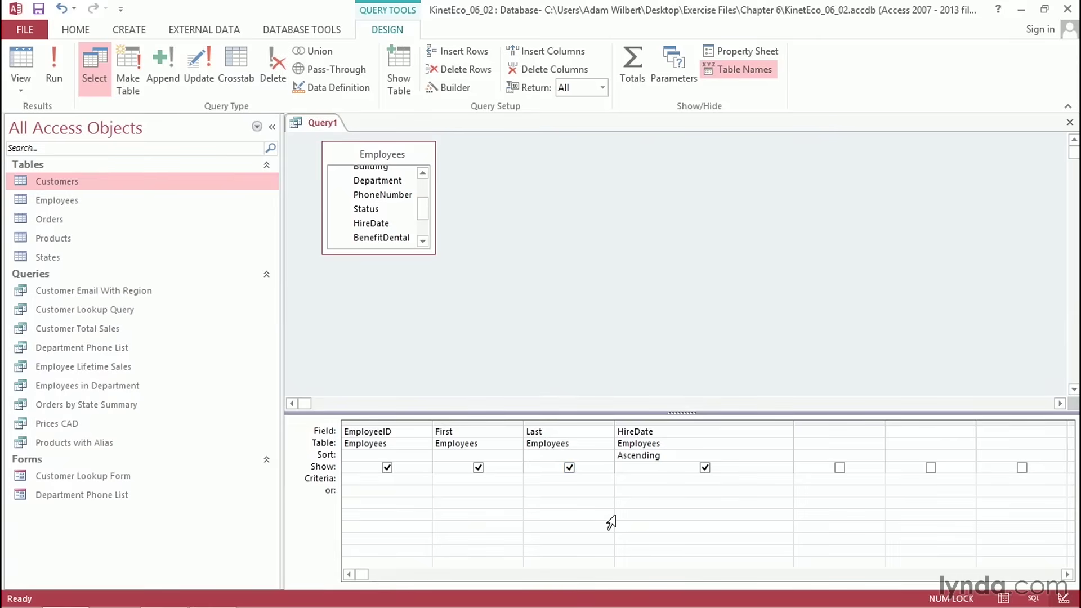
pyautogui.write('b')
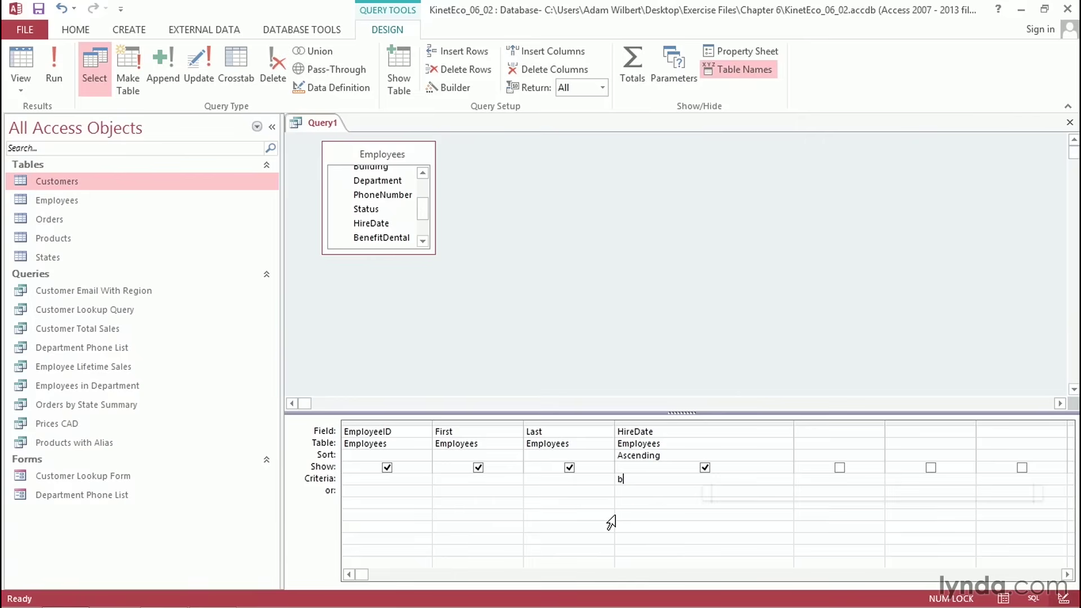
pyautogui.write('etween 1')
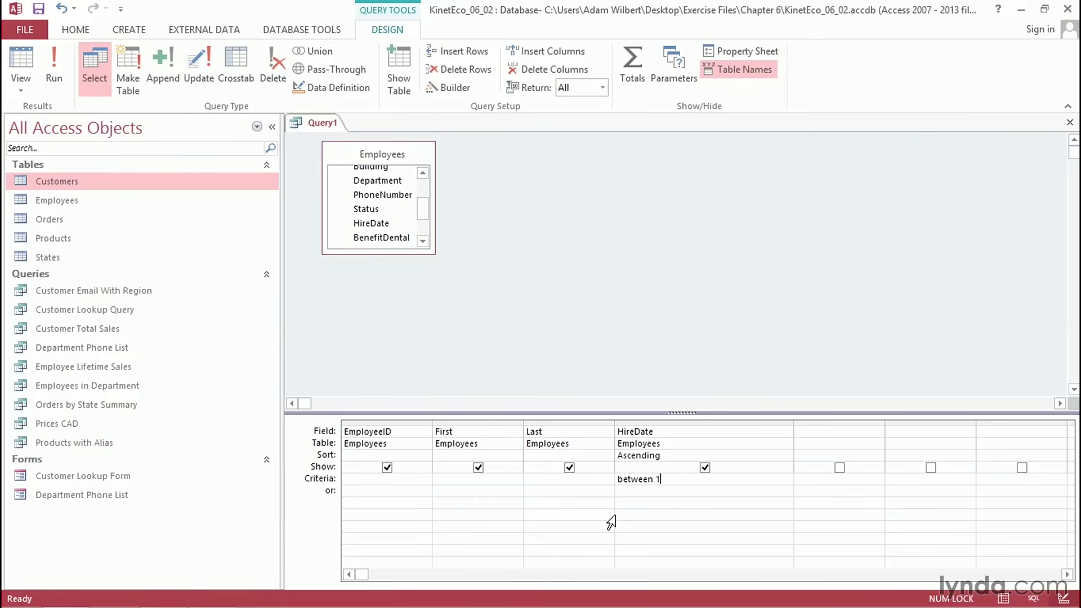
pyautogui.write('/1/2012 and 12/31/2012')
pyautogui.press('Tab')
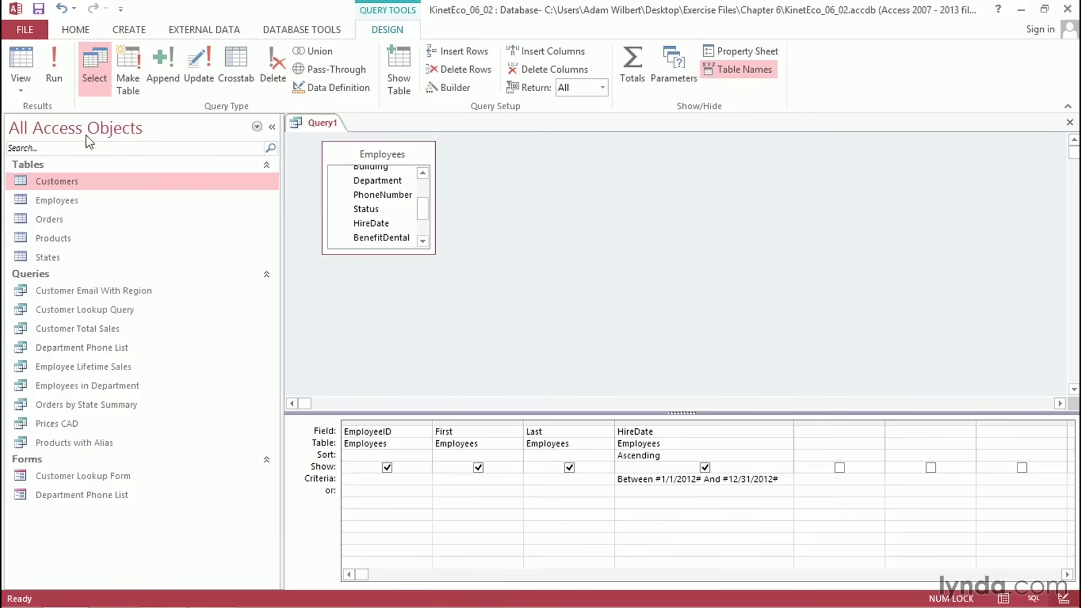
pyautogui.click(56, 70)
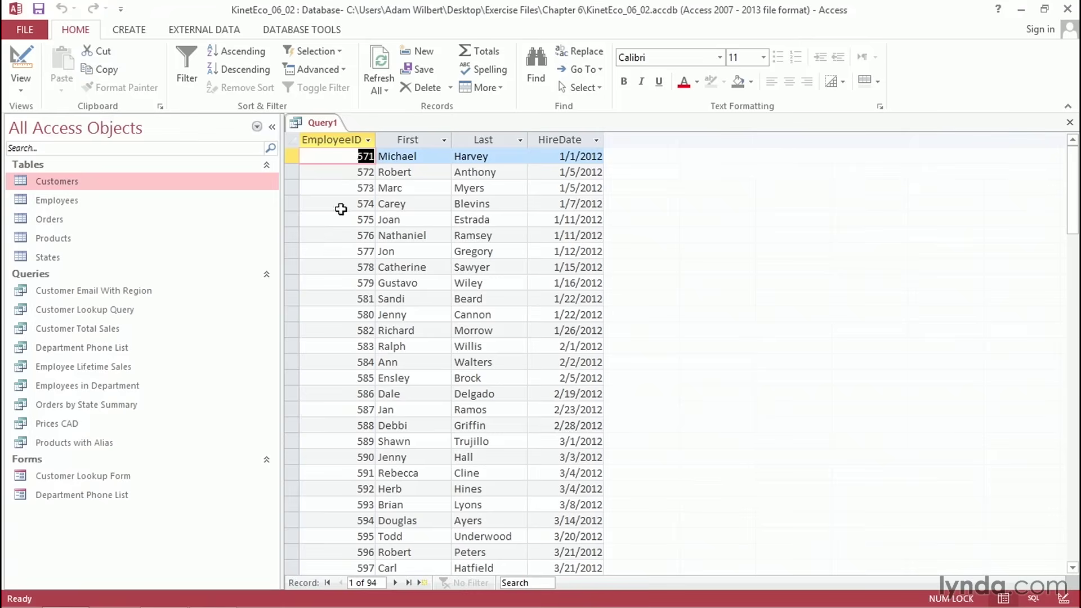
pyautogui.click(286, 150)
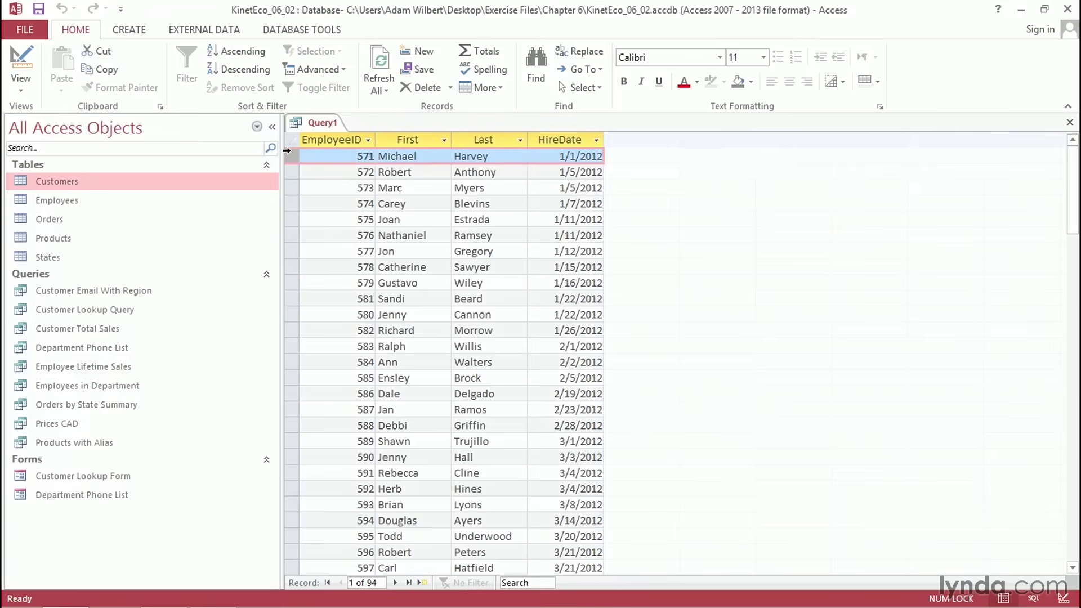